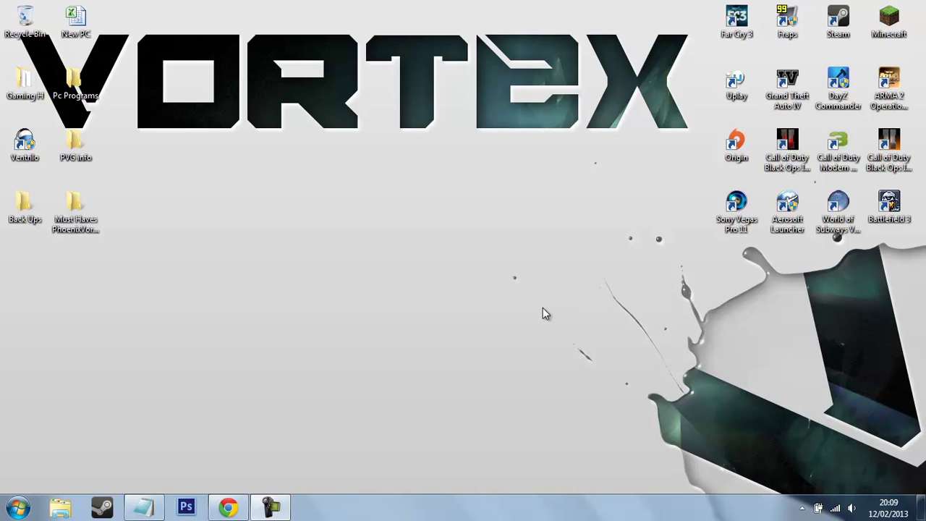
View the Java downloads page in Chrome and check the computer's system type in its system properties.
{"action": "left_click", "coordinate": [229, 506]}
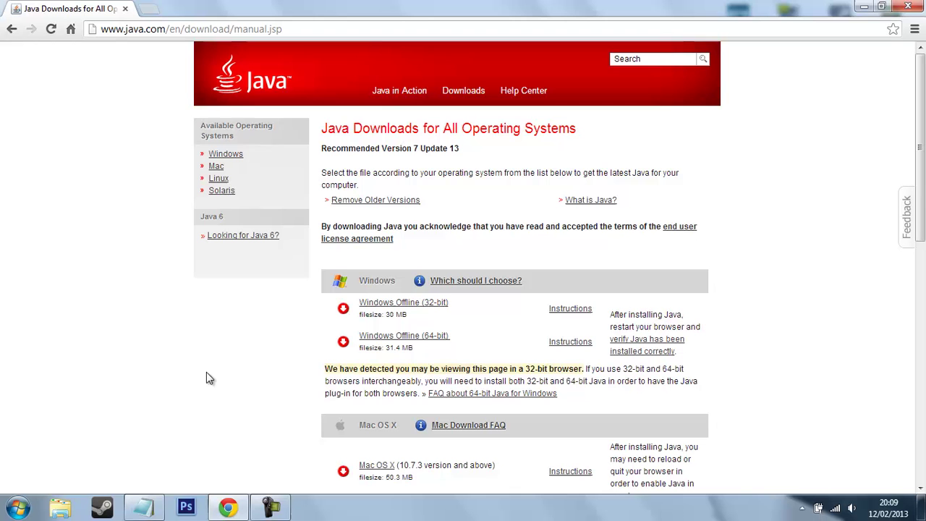
{"action": "left_click", "coordinate": [10, 512]}
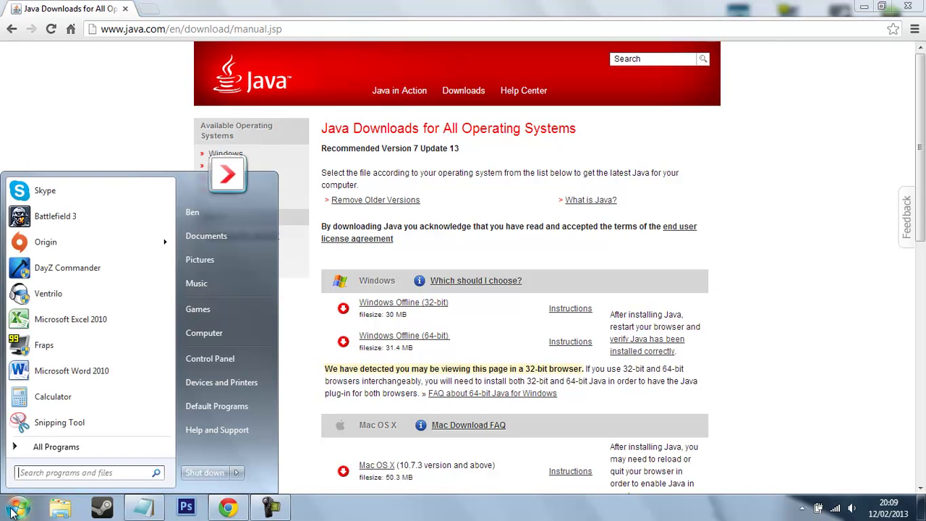
{"action": "left_click", "coordinate": [217, 334]}
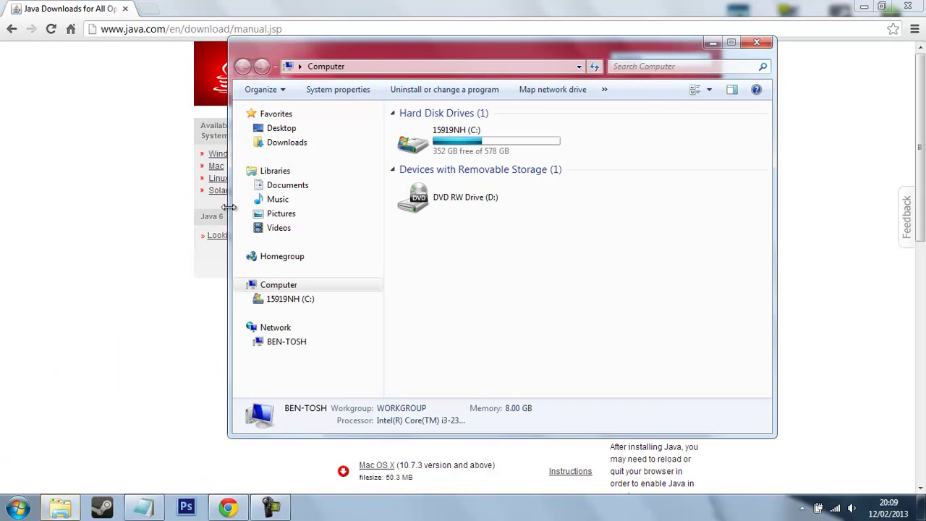
{"action": "left_click", "coordinate": [345, 89]}
{"action": "double_click", "coordinate": [453, 51]}
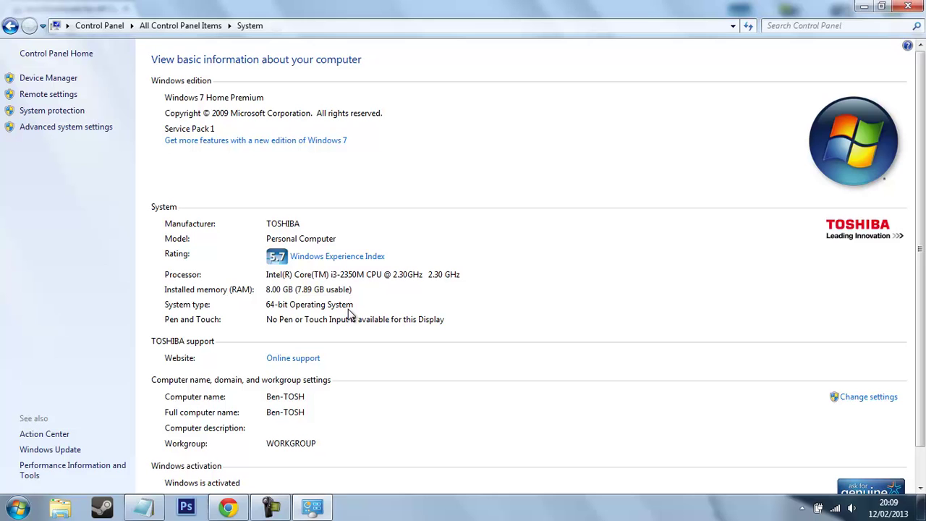
{"action": "left_click", "coordinate": [907, 6]}
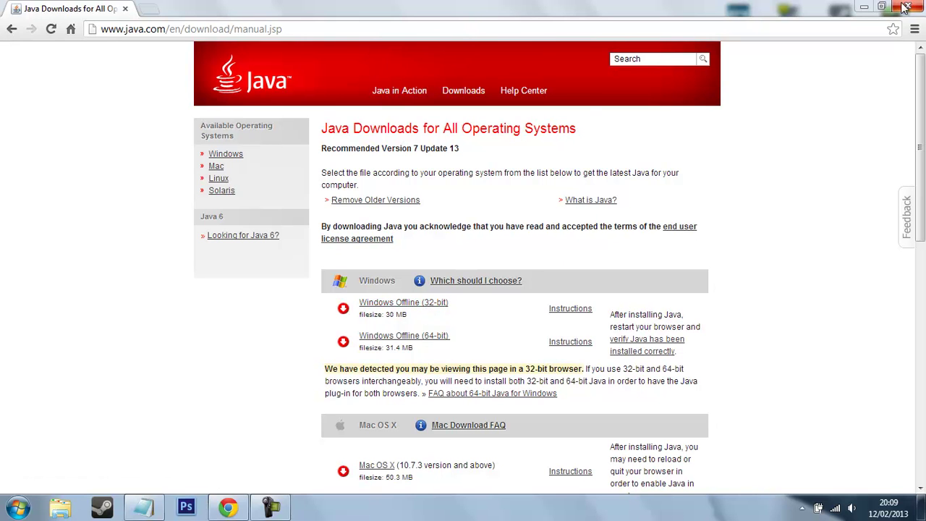
{"action": "left_click", "coordinate": [867, 7]}
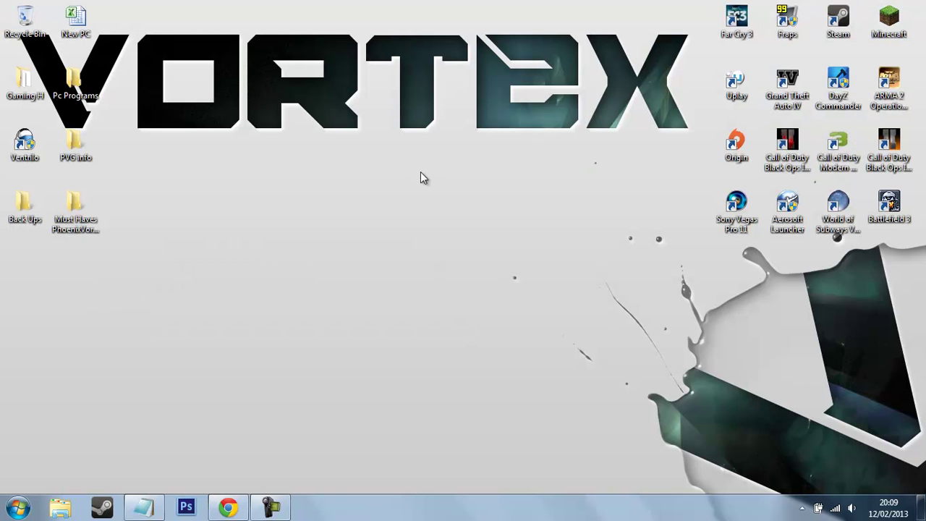
Search the Windows Control Panel for "Java" and open the Java settings.
{"action": "left_click", "coordinate": [10, 506]}
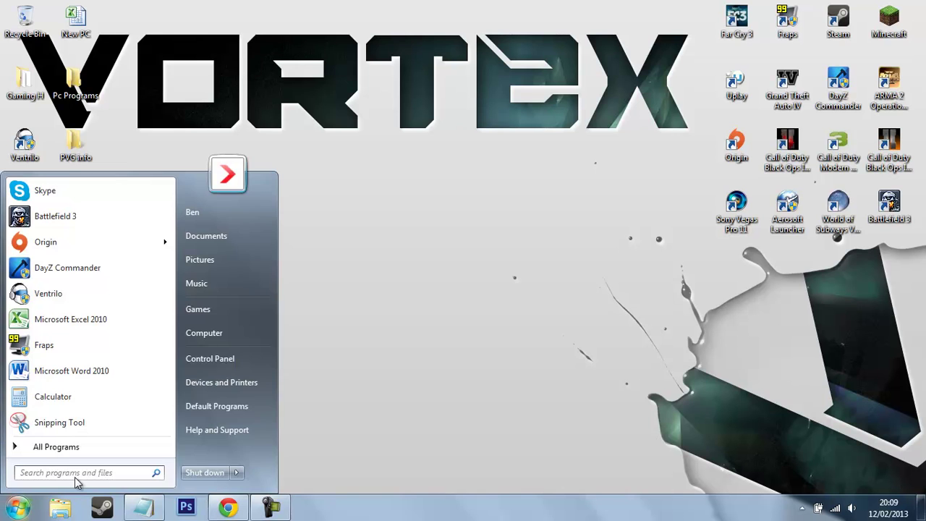
{"action": "left_click", "coordinate": [237, 360]}
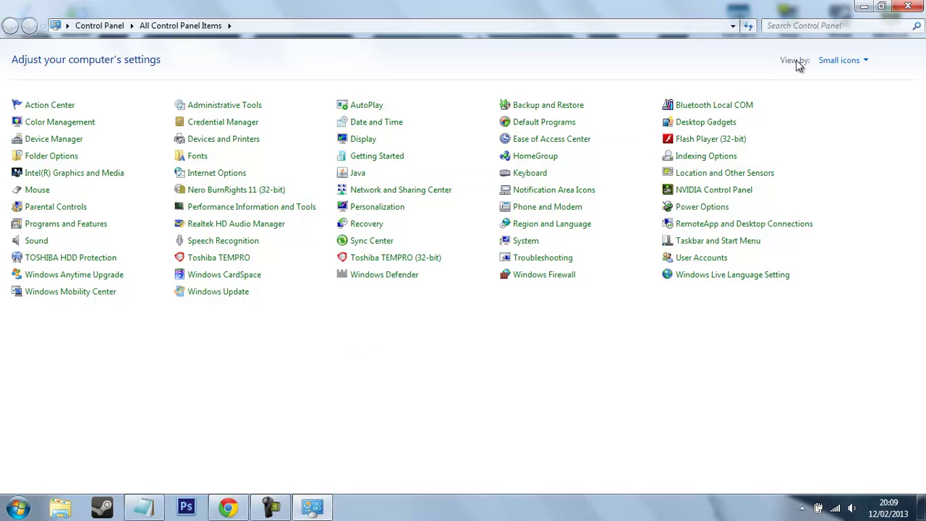
{"action": "left_click", "coordinate": [822, 25]}
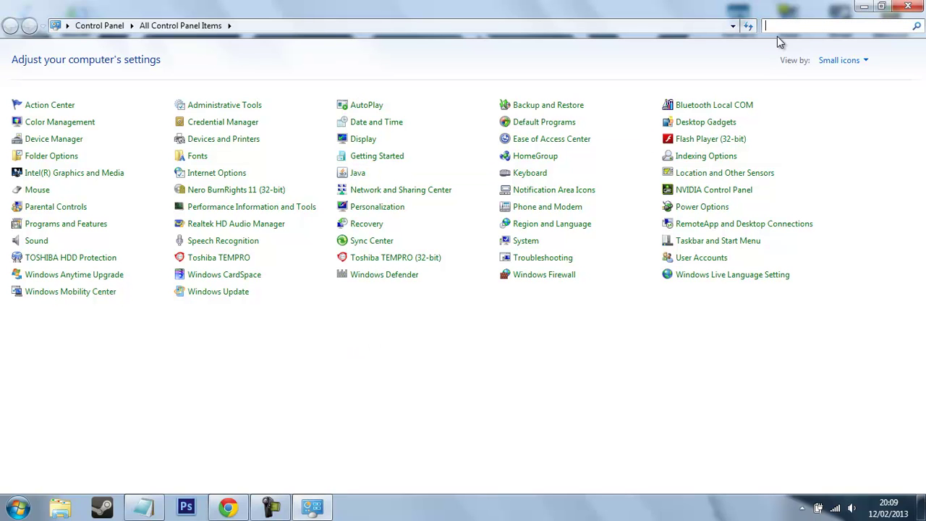
{"action": "type", "text": "j"}
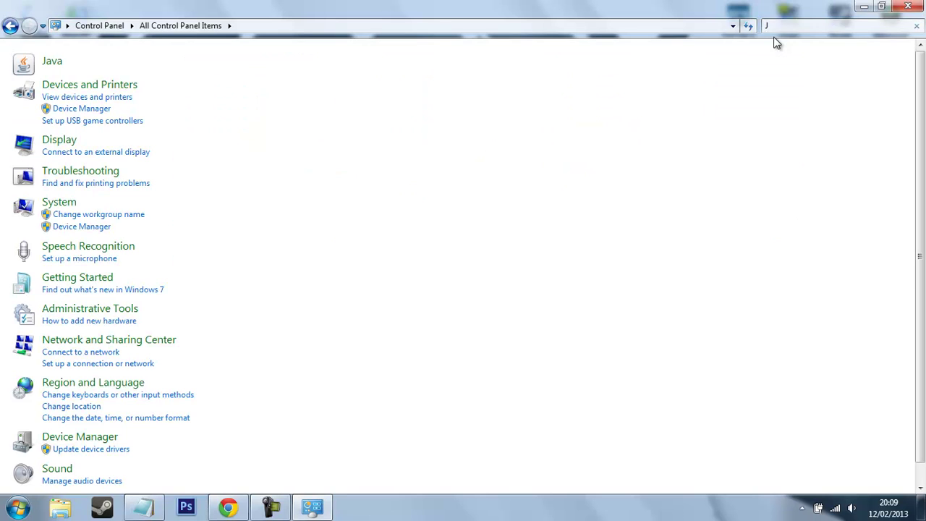
{"action": "left_click", "coordinate": [782, 26]}
{"action": "left_click", "coordinate": [786, 27]}
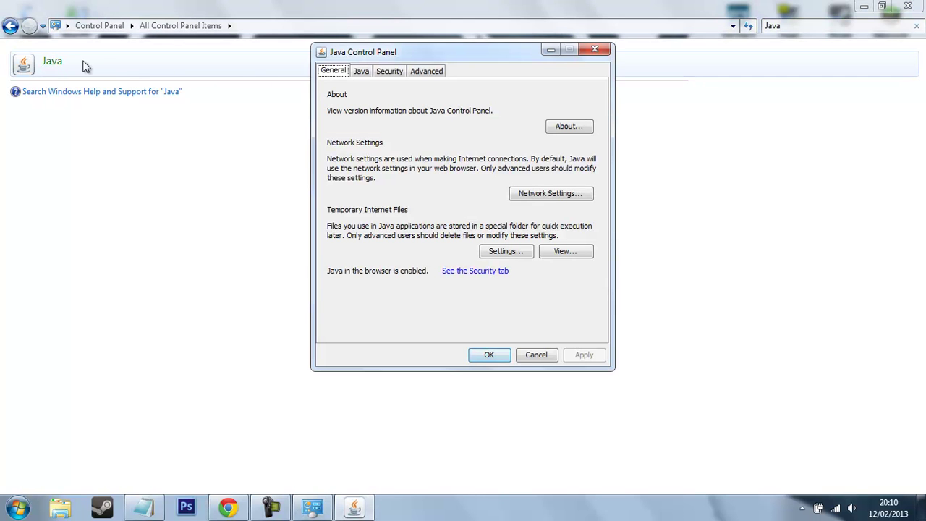
Open the Java Runtime Environment Settings and make the Runtime Parameters of the 1.7 platform entry editable.
{"action": "left_click", "coordinate": [364, 76]}
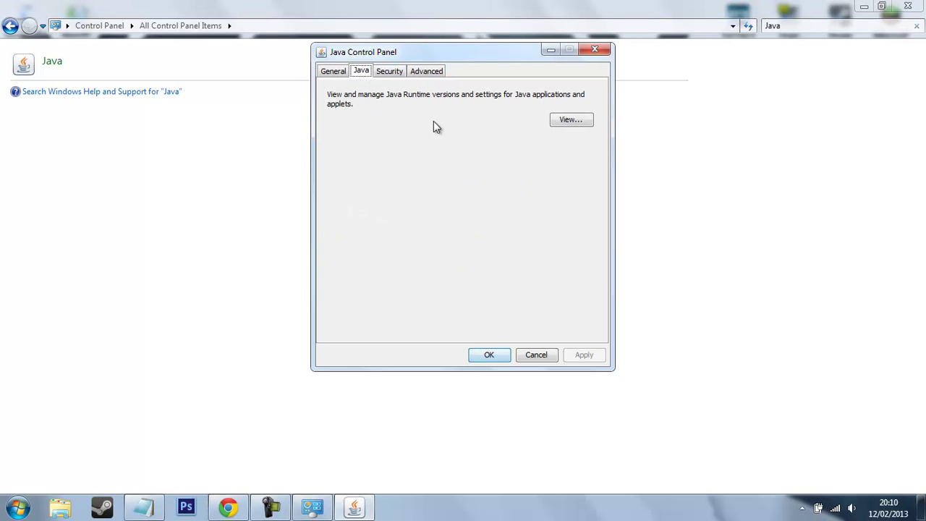
{"action": "left_click", "coordinate": [571, 120]}
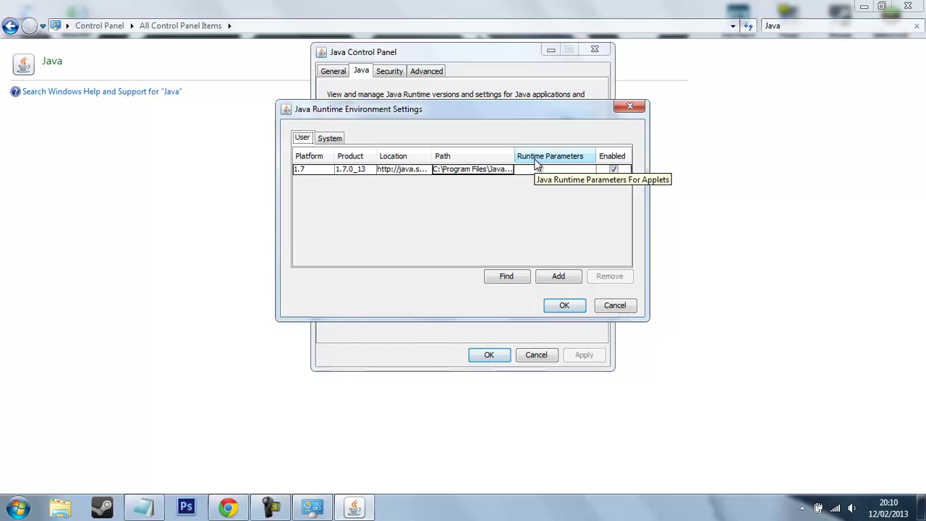
{"action": "left_click", "coordinate": [542, 172]}
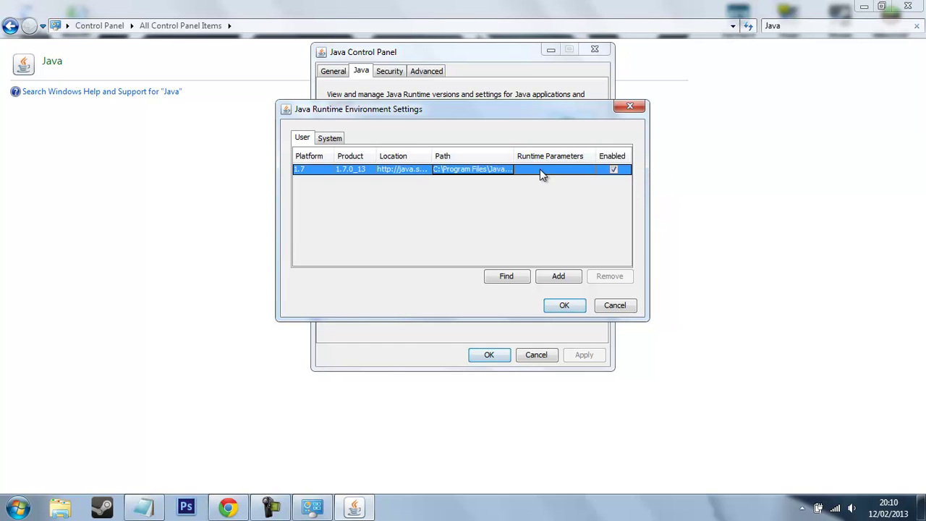
{"action": "double_click", "coordinate": [538, 172]}
{"action": "type", "text": "dsad"}
{"action": "key", "text": "BackSpace"}
{"action": "key", "text": "BackSpace"}
{"action": "key", "text": "BackSpace"}
{"action": "key", "text": "BackSpace"}
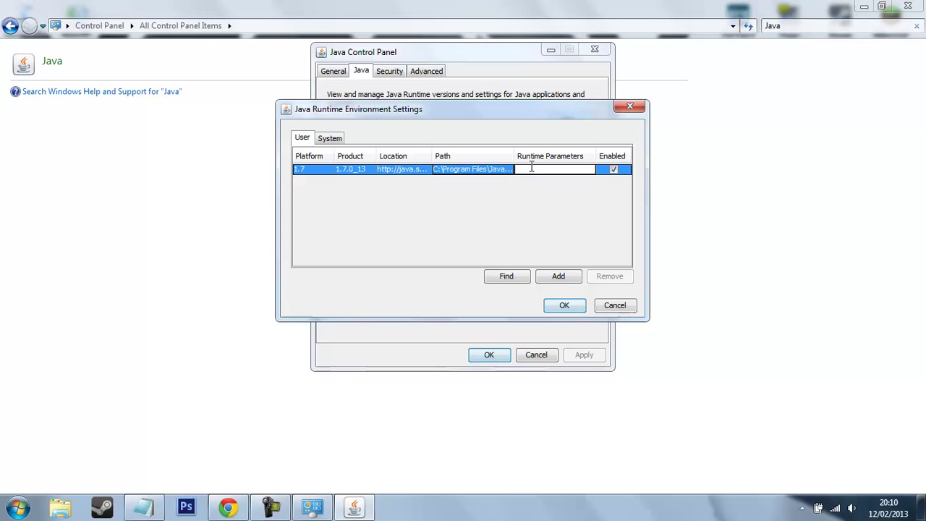
Copy the line "-Xincgc -Xmx2048M" from the open Notepad note and highlight its memory value 2048.
{"action": "left_click", "coordinate": [156, 509]}
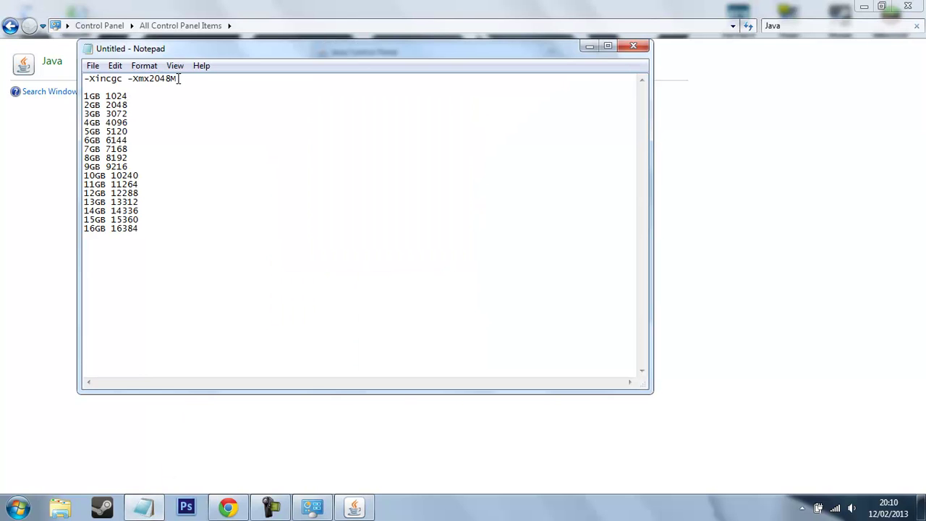
{"action": "left_click_drag", "start_coordinate": [177, 78], "coordinate": [84, 80]}
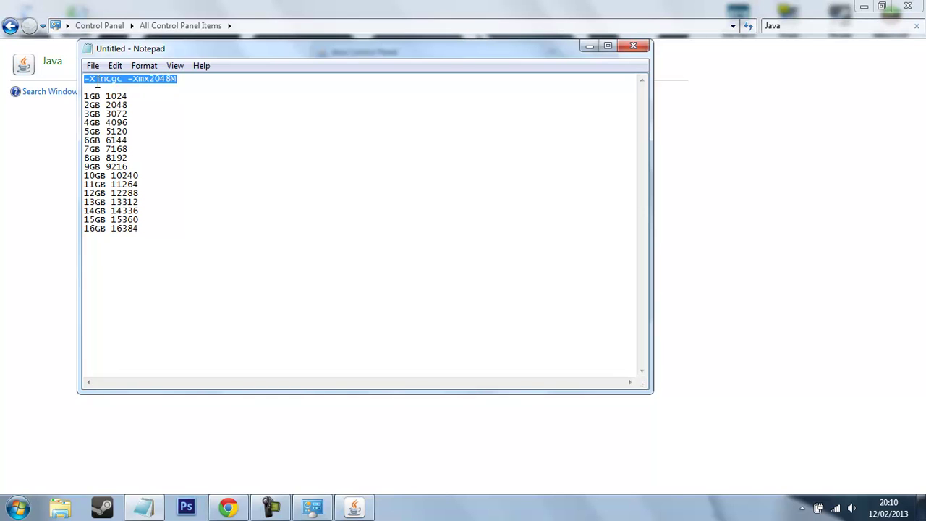
{"action": "right_click", "coordinate": [106, 80]}
{"action": "left_click", "coordinate": [137, 122]}
{"action": "left_click", "coordinate": [164, 79]}
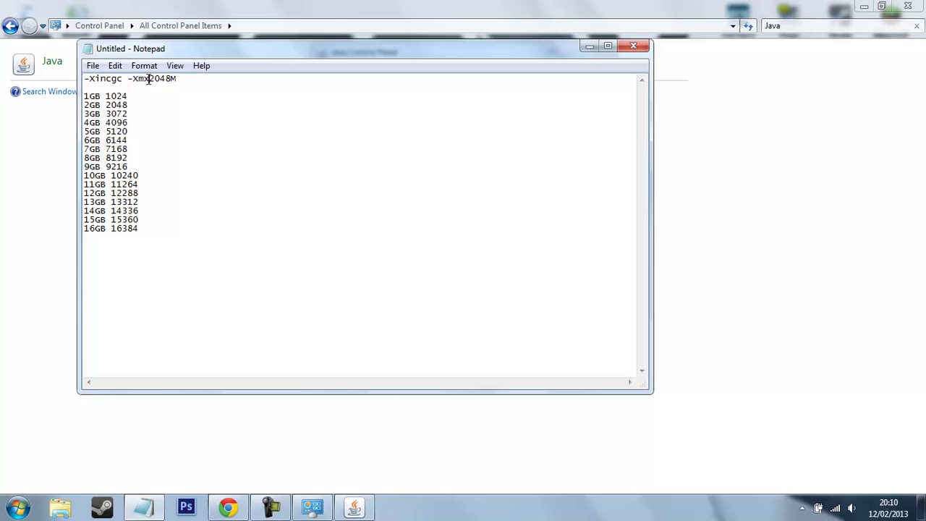
{"action": "left_click_drag", "start_coordinate": [148, 80], "coordinate": [171, 79]}
{"action": "left_click", "coordinate": [178, 79]}
{"action": "left_click_drag", "start_coordinate": [178, 80], "coordinate": [83, 79]}
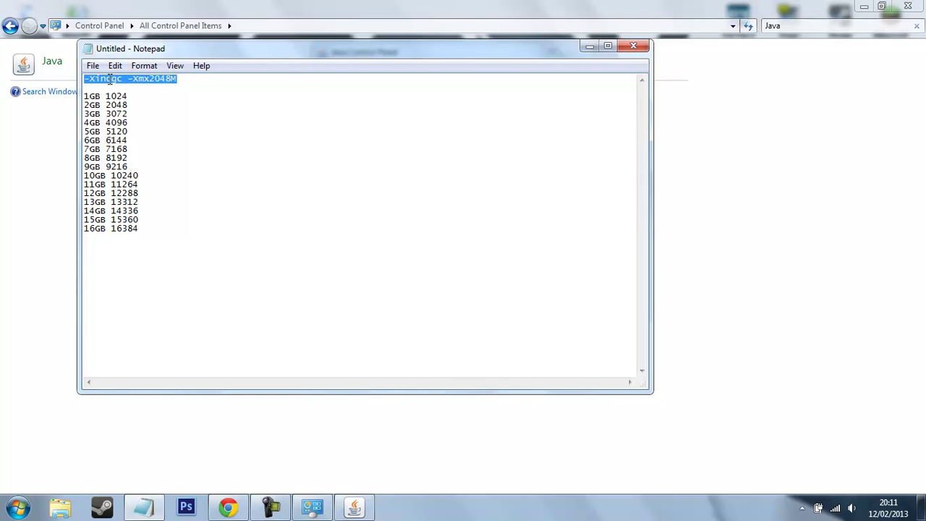
{"action": "right_click", "coordinate": [108, 77]}
{"action": "left_click", "coordinate": [147, 123]}
{"action": "right_click", "coordinate": [150, 79]}
{"action": "left_click", "coordinate": [162, 126]}
{"action": "left_click_drag", "start_coordinate": [149, 79], "coordinate": [169, 81]}
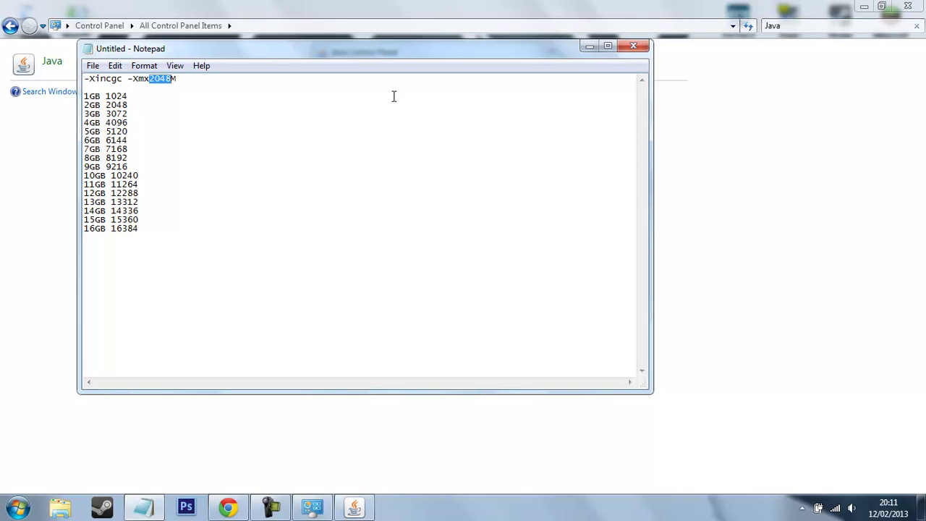
Paste "-Xincgc -Xmx2048M" as the Runtime Parameters of the Java 1.7 entry and accept the runtime settings.
{"action": "left_click", "coordinate": [591, 47]}
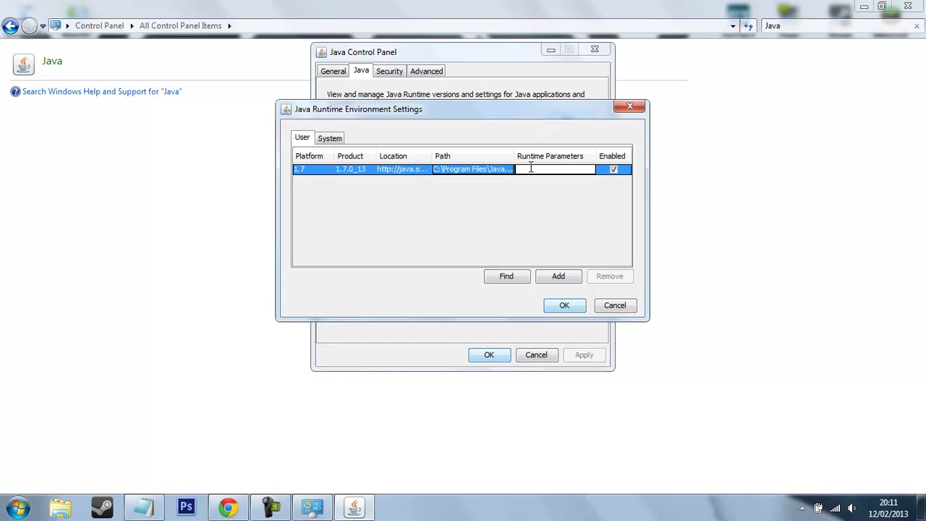
{"action": "key", "text": "ctrl+v"}
{"action": "left_click", "coordinate": [147, 508]}
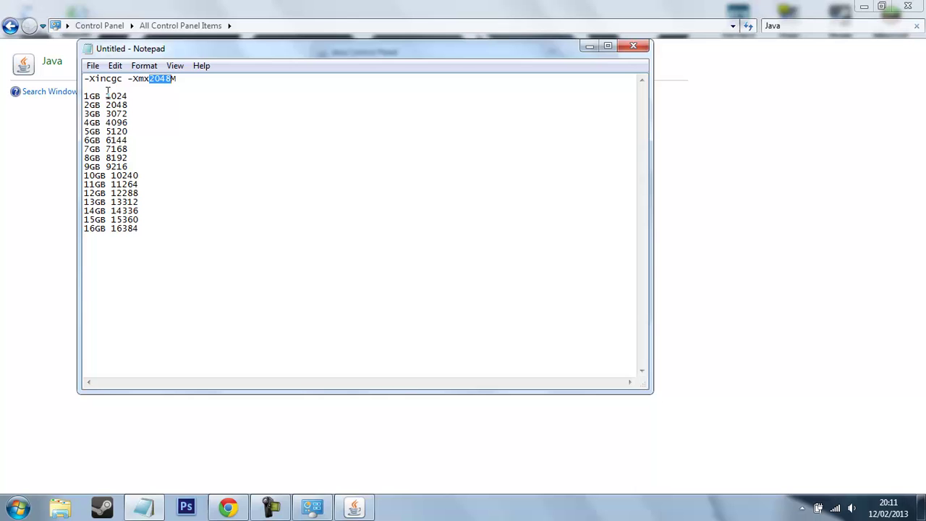
{"action": "left_click", "coordinate": [589, 47]}
{"action": "left_click", "coordinate": [563, 309]}
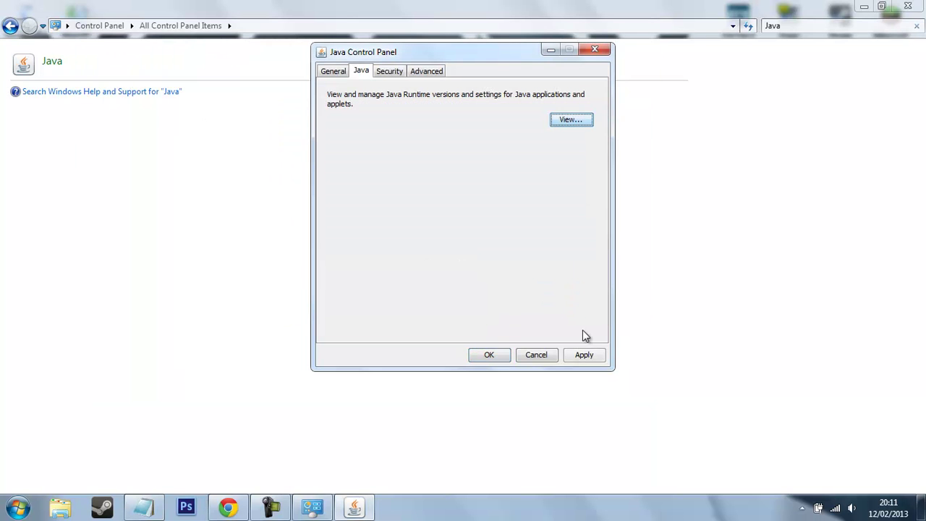